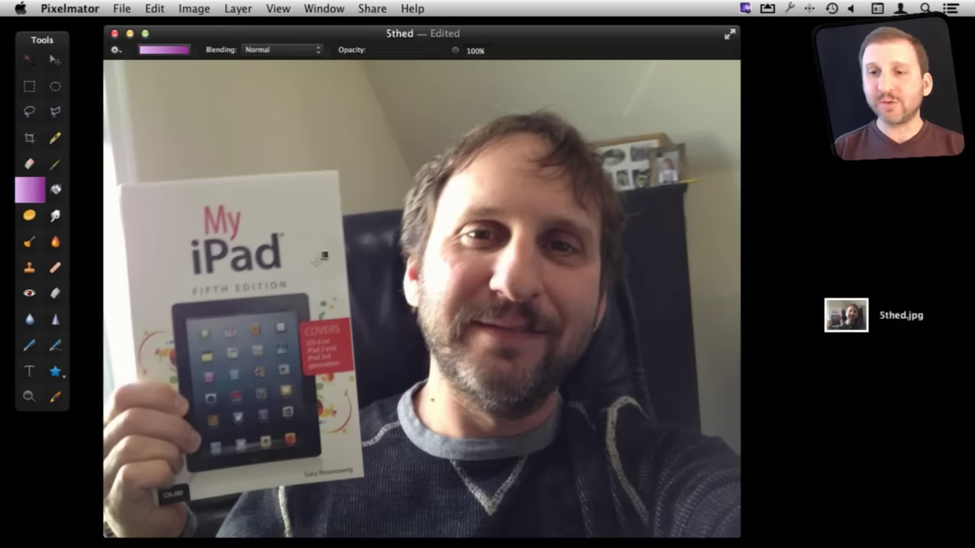
Crop the photo with the Crop tool to the area around the man's head and shoulders, and undo the crop.
{"action": "key", "text": "m"}
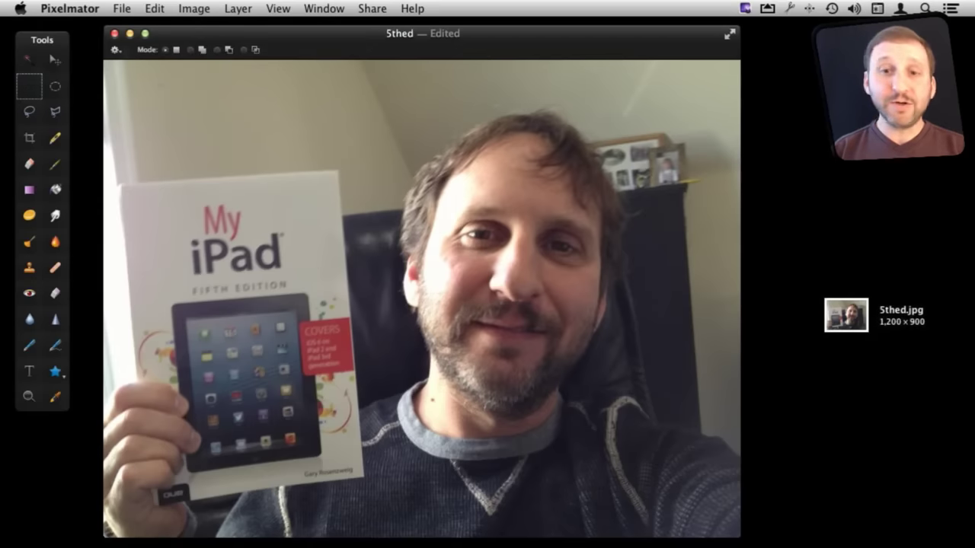
{"action": "left_click", "coordinate": [29, 137]}
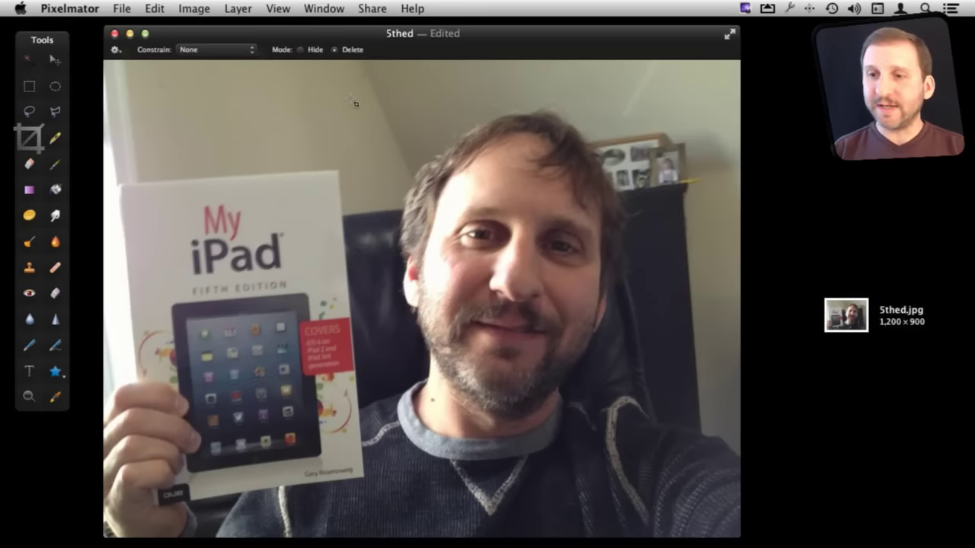
{"action": "left_click_drag", "start_coordinate": [312, 100], "coordinate": [668, 463]}
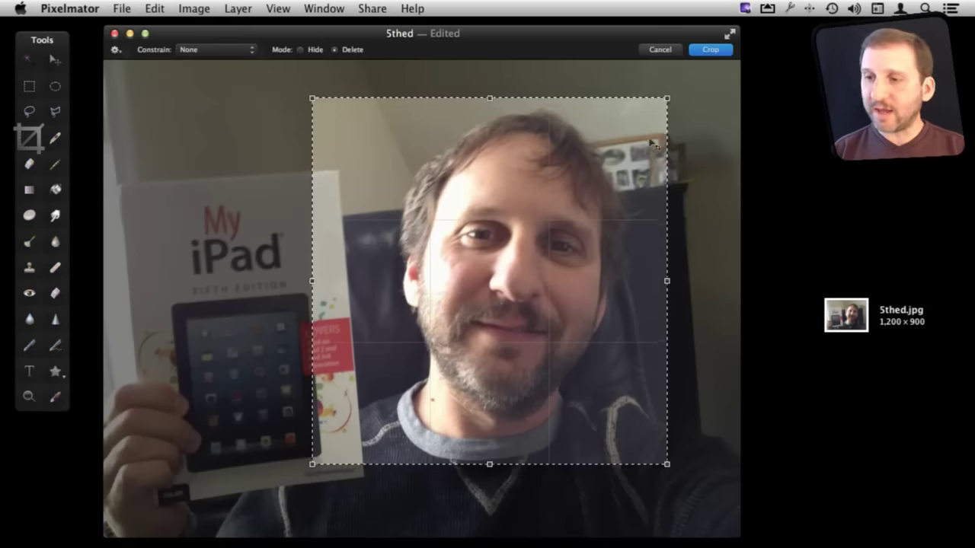
{"action": "left_click_drag", "start_coordinate": [667, 98], "coordinate": [667, 81]}
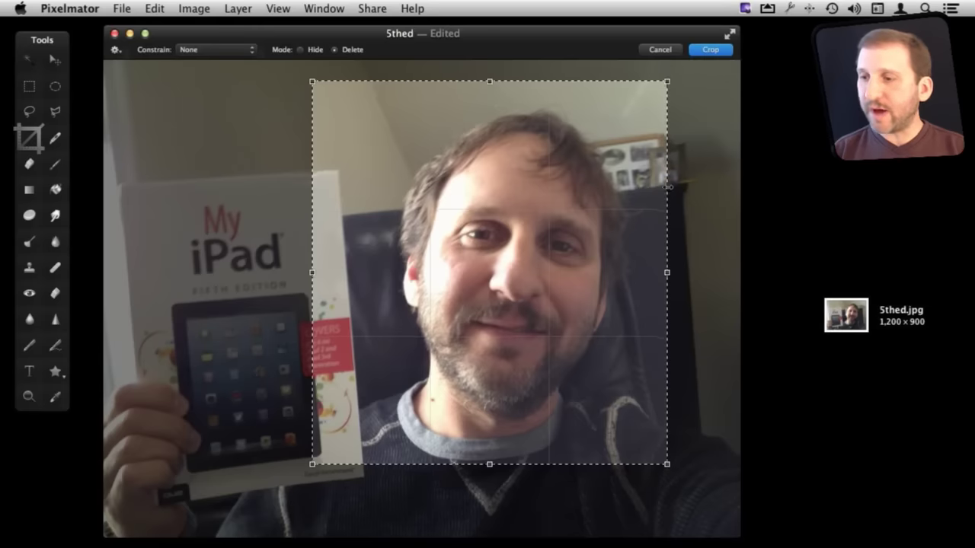
{"action": "left_click", "coordinate": [697, 50]}
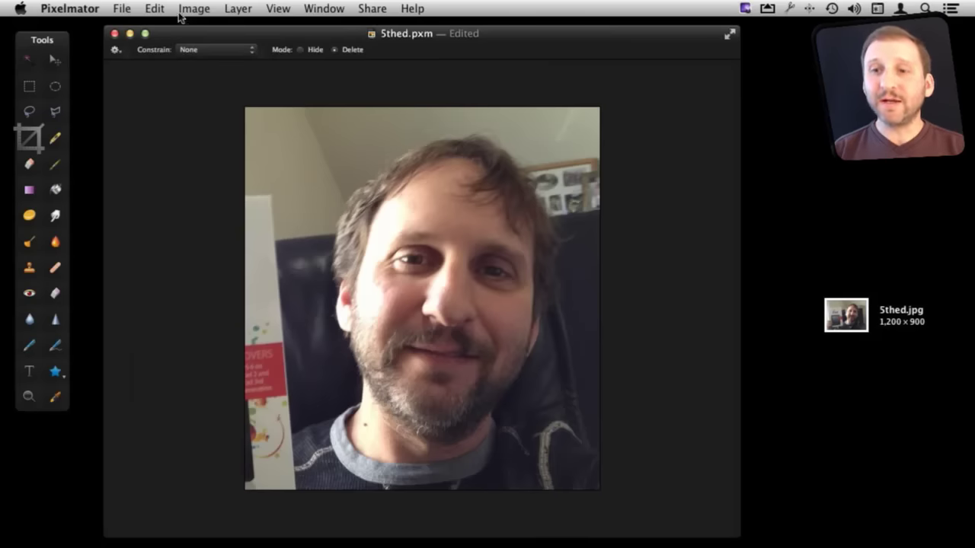
{"action": "left_click", "coordinate": [154, 9]}
{"action": "left_click", "coordinate": [183, 26]}
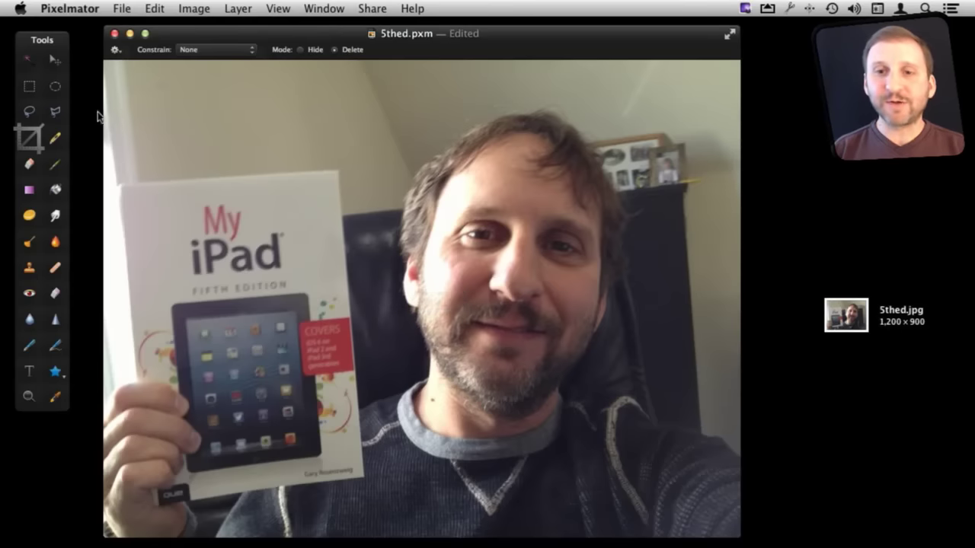
Select a rectangular area around the man's head, convert it into a crop area, and cancel the crop.
{"action": "left_click", "coordinate": [32, 88]}
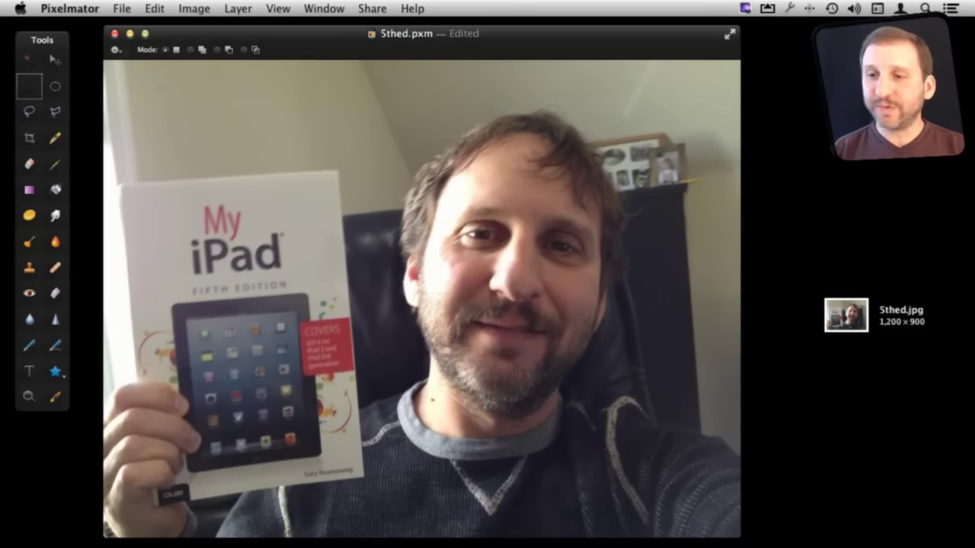
{"action": "left_click_drag", "start_coordinate": [332, 106], "coordinate": [616, 400]}
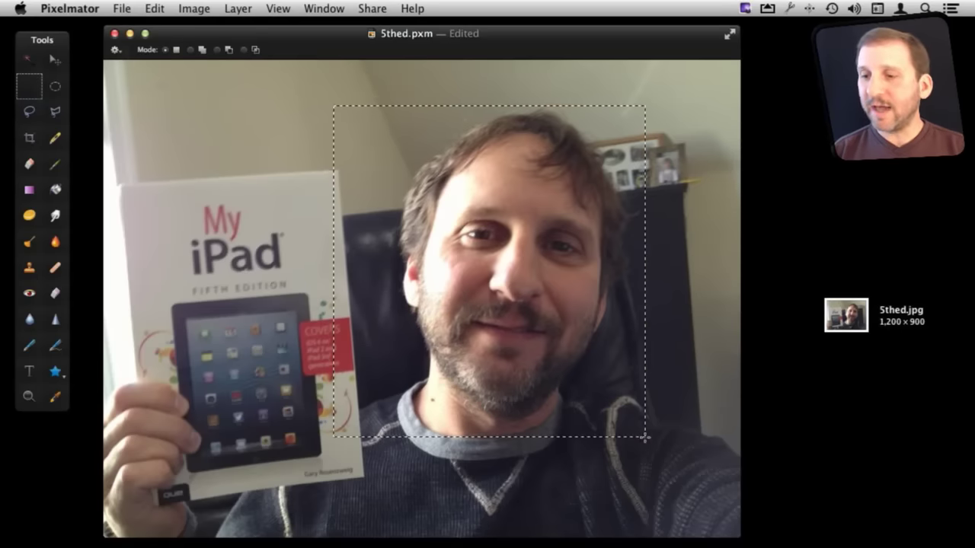
{"action": "right_click", "coordinate": [468, 206]}
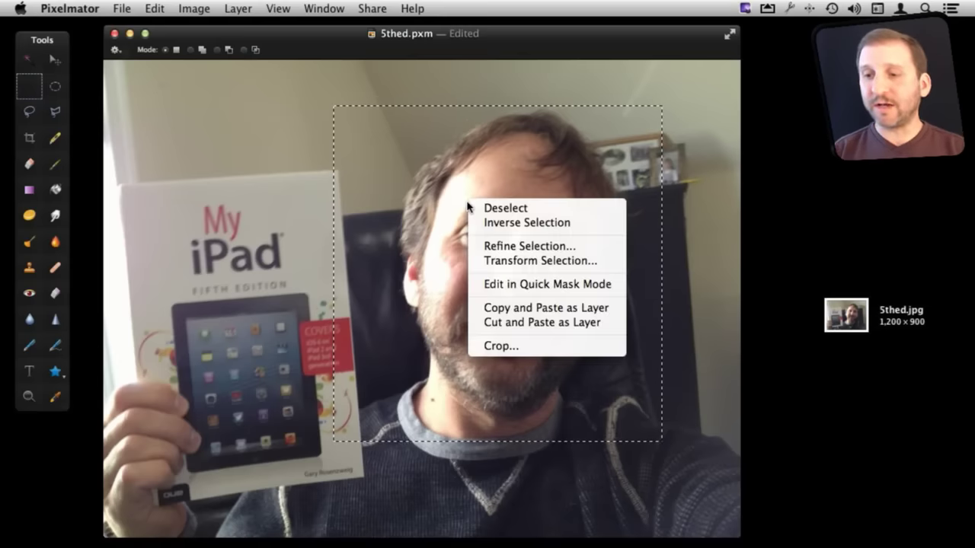
{"action": "left_click", "coordinate": [499, 347]}
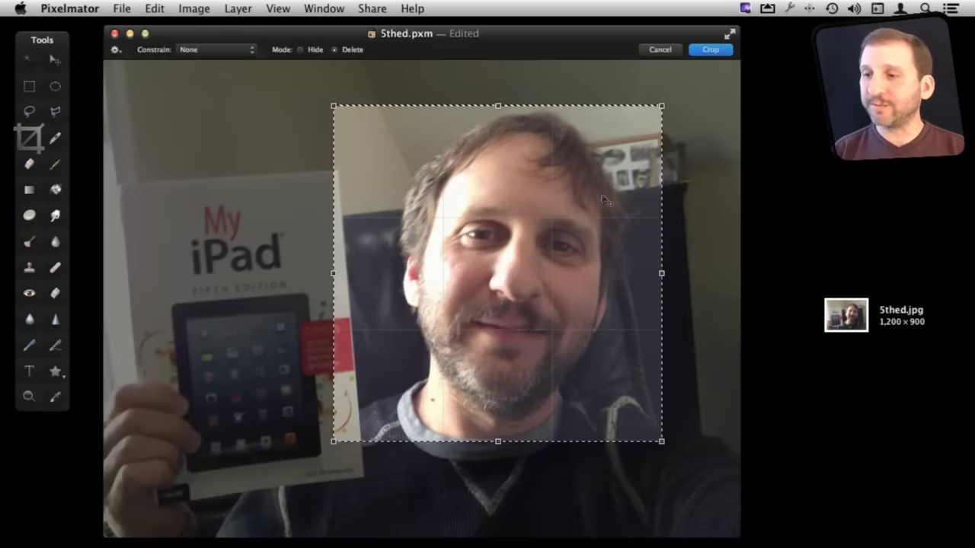
{"action": "left_click", "coordinate": [660, 51]}
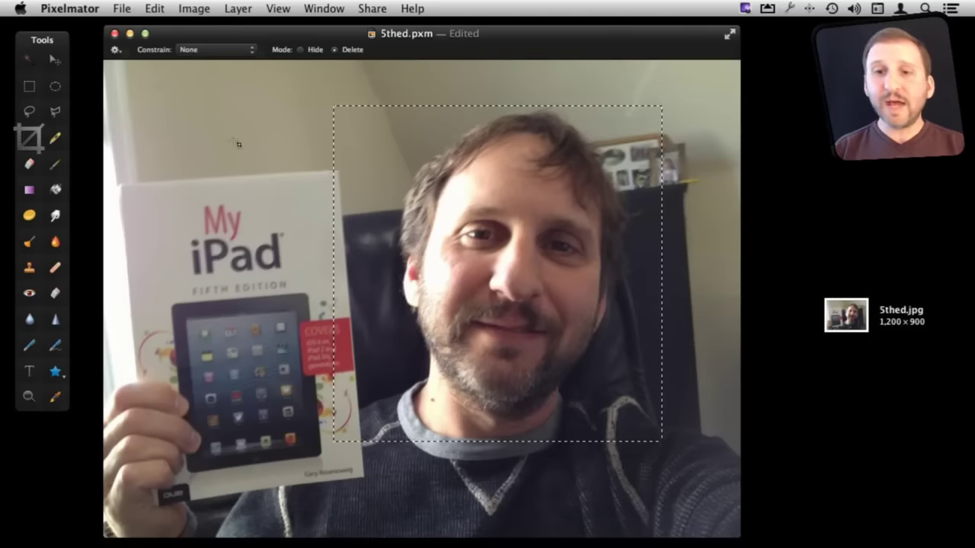
Outline the man's head and neck with the Polygonal Lasso tool.
{"action": "left_click", "coordinate": [30, 89]}
{"action": "left_click", "coordinate": [54, 90]}
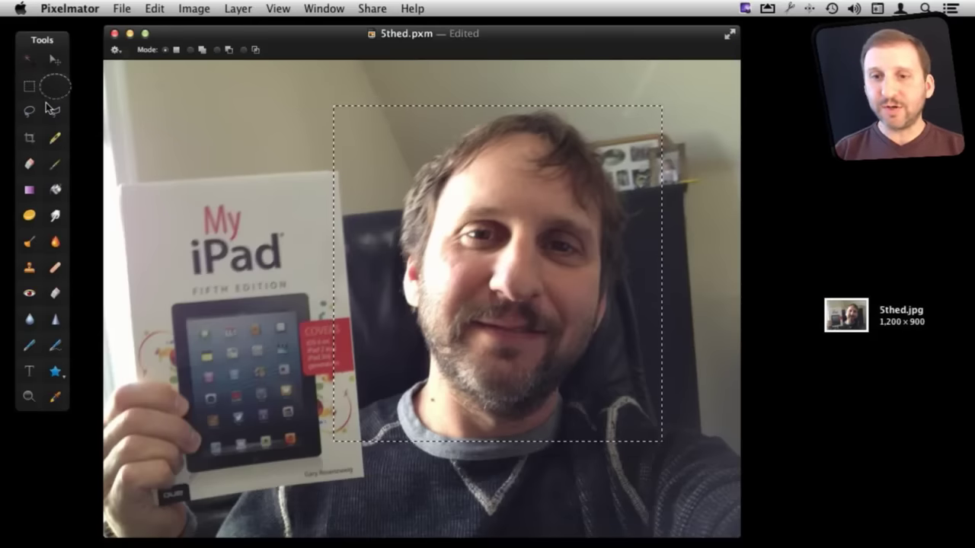
{"action": "left_click", "coordinate": [30, 113]}
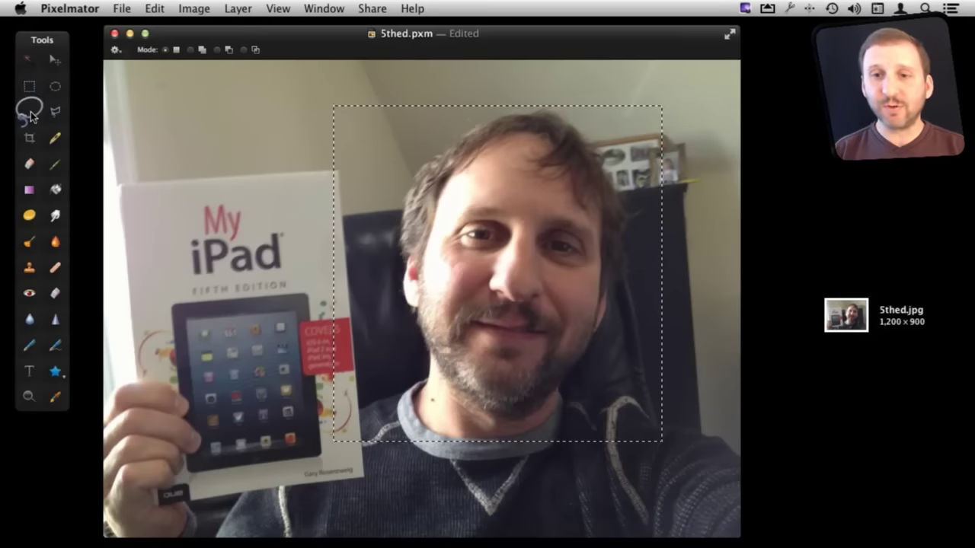
{"action": "left_click", "coordinate": [52, 115]}
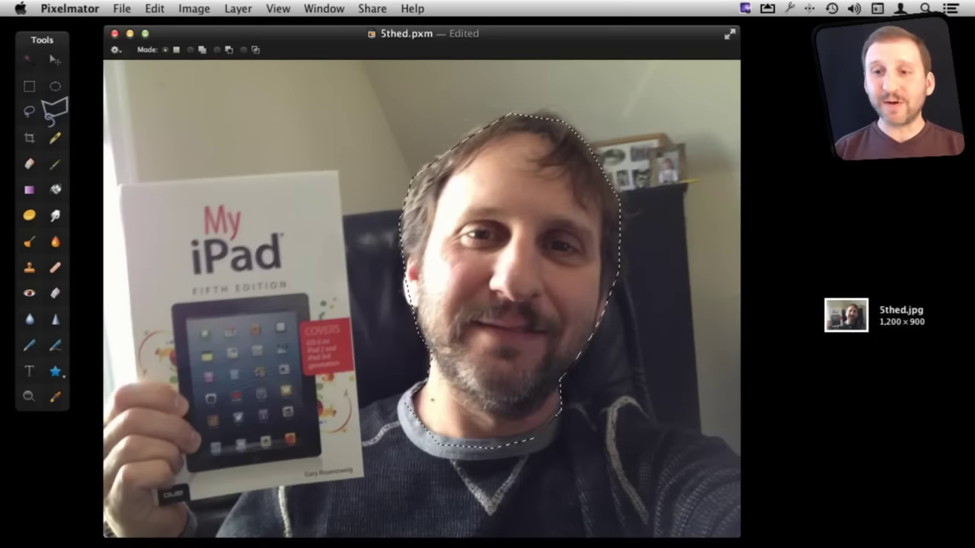
Invert the head selection and delete the background around it, and undo the deletion.
{"action": "left_click", "coordinate": [155, 8]}
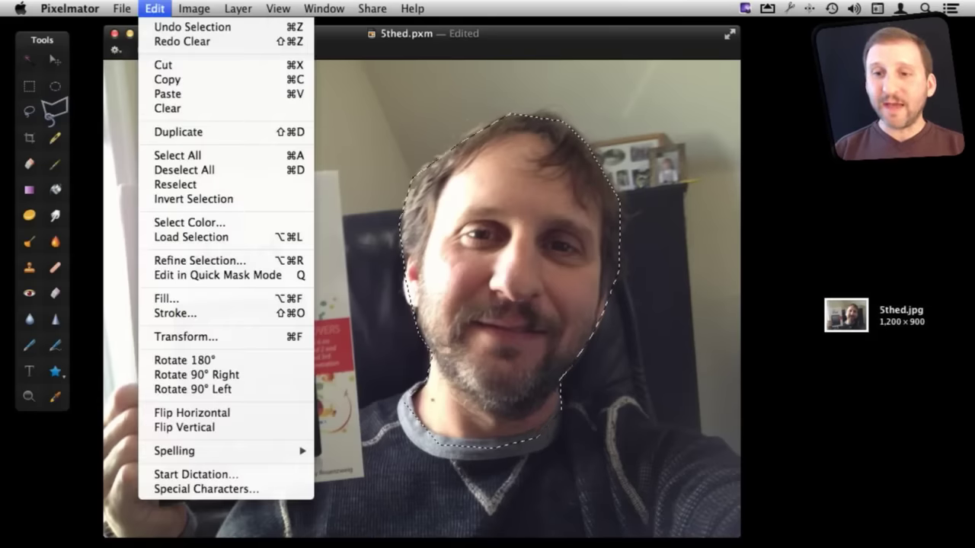
{"action": "left_click", "coordinate": [227, 200]}
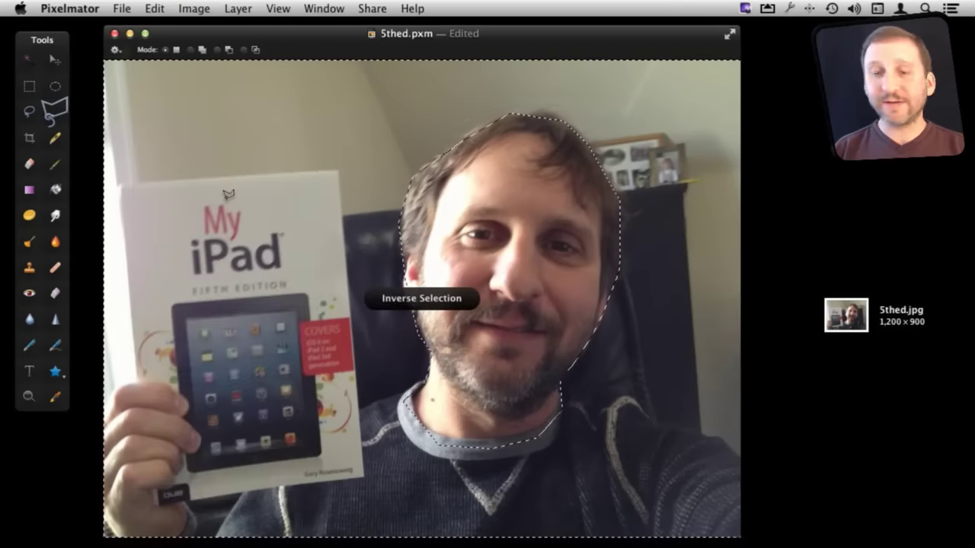
{"action": "key", "text": "Delete"}
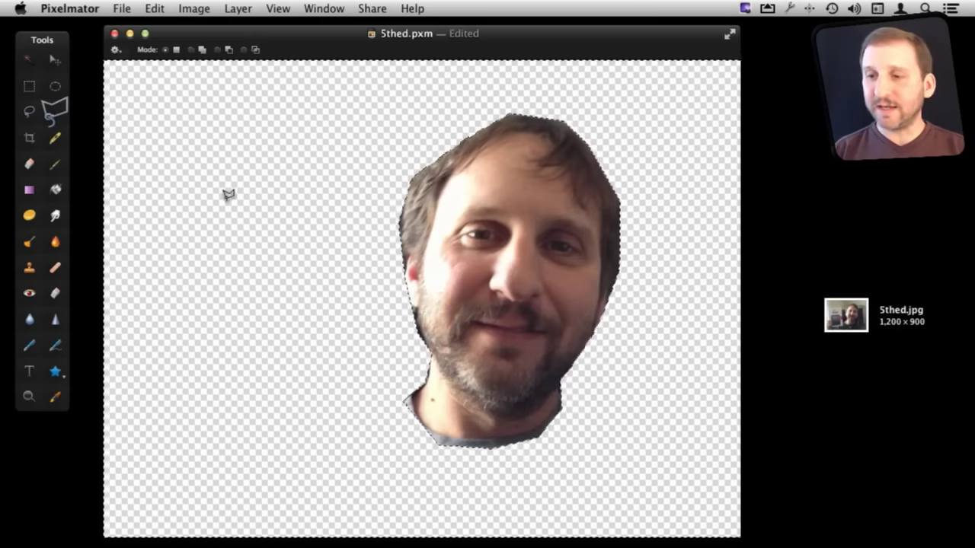
{"action": "key", "text": "super+z"}
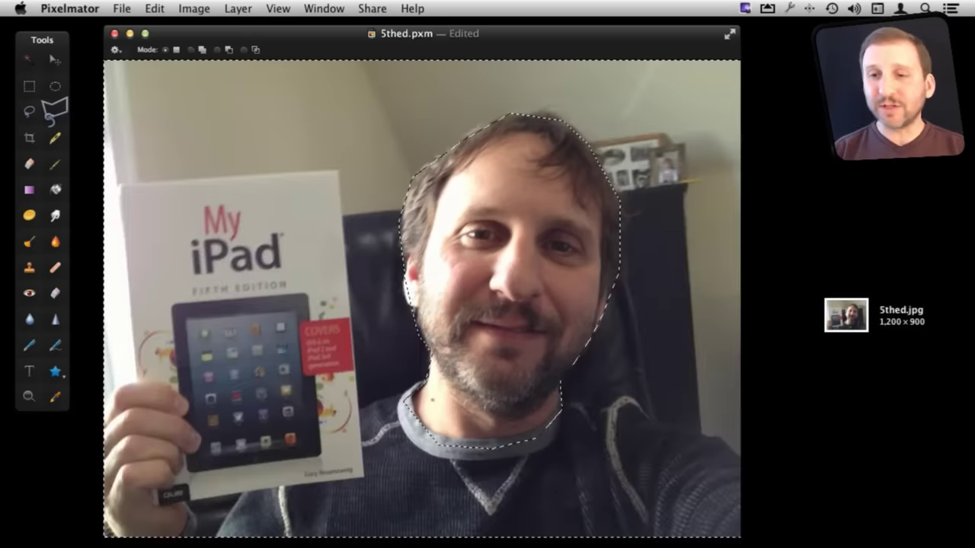
{"action": "left_click", "coordinate": [193, 8]}
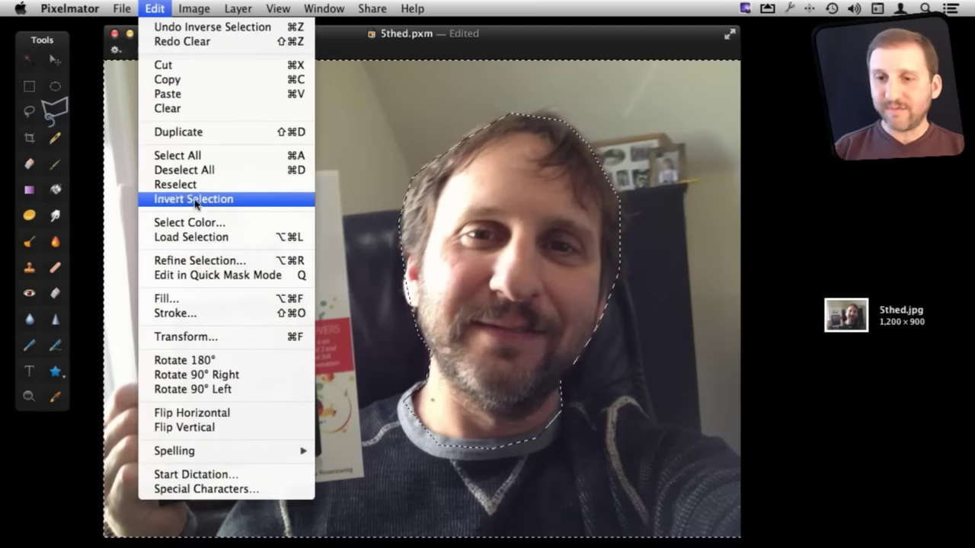
{"action": "left_click", "coordinate": [207, 259]}
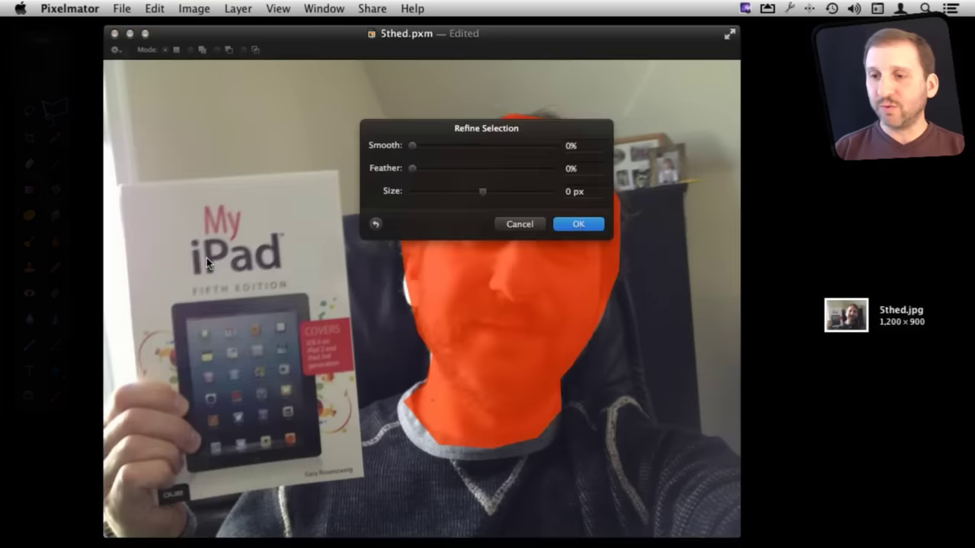
{"action": "left_click_drag", "start_coordinate": [476, 135], "coordinate": [224, 80]}
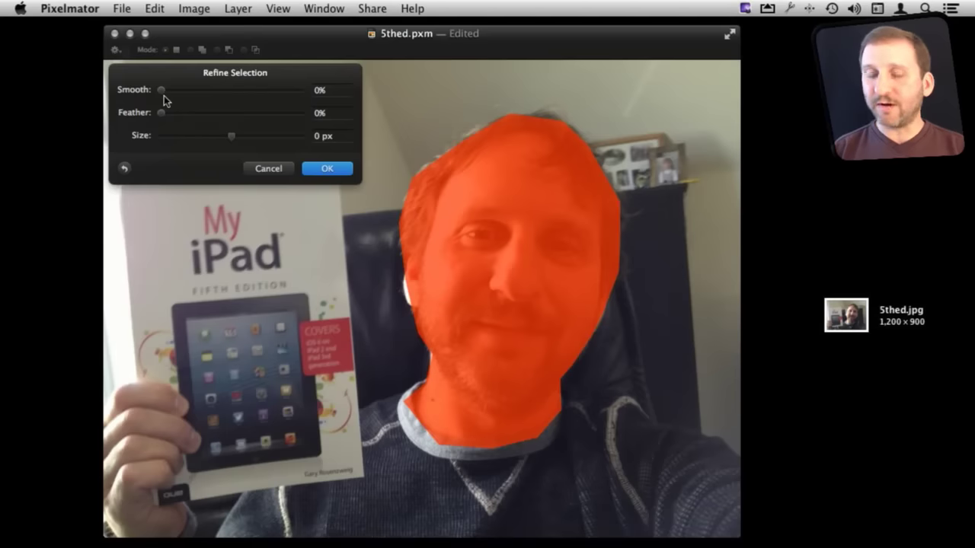
{"action": "left_click_drag", "start_coordinate": [162, 92], "coordinate": [125, 112]}
{"action": "left_click", "coordinate": [262, 170]}
Undo the selection inversion and refine the head selection with 19% Smooth, 13% Feather and -11 px Size.
{"action": "key", "text": "super+z"}
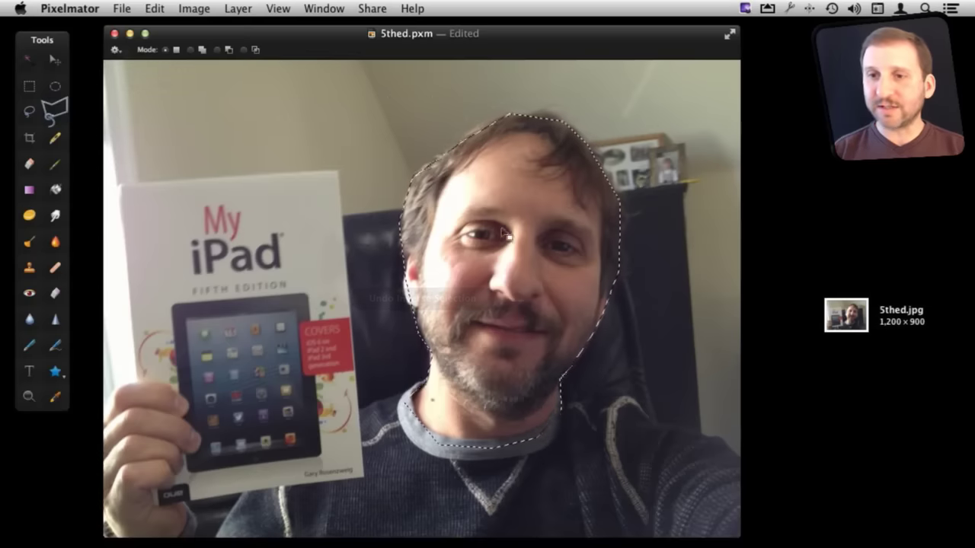
{"action": "left_click", "coordinate": [155, 8]}
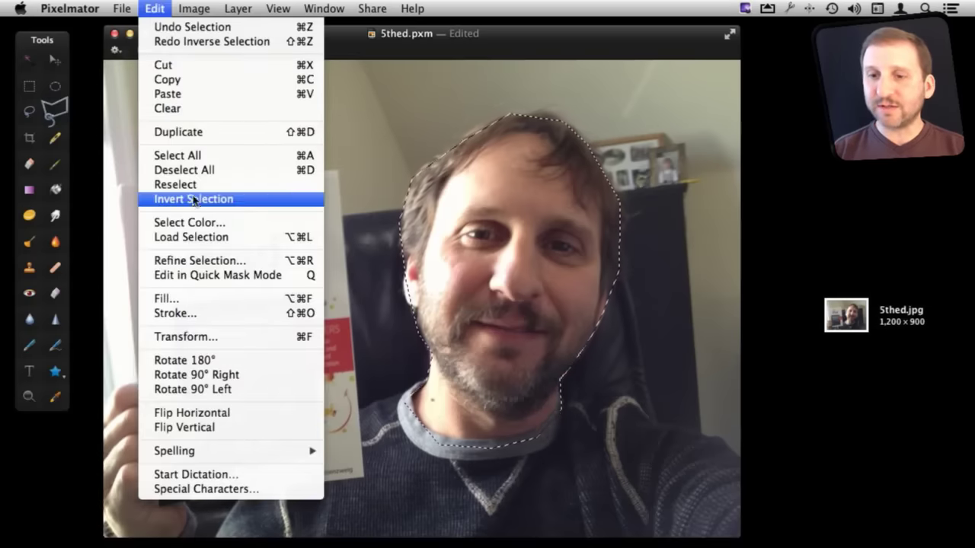
{"action": "left_click", "coordinate": [199, 262]}
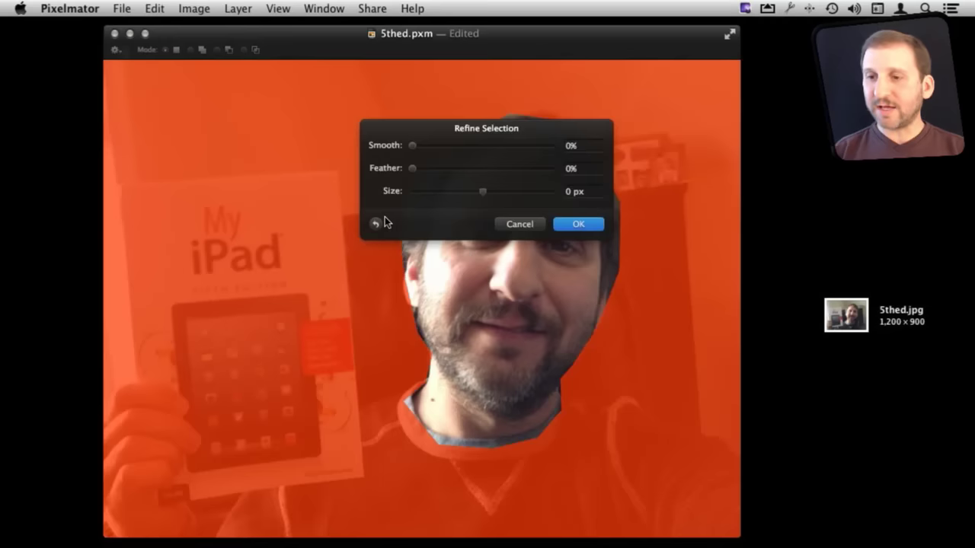
{"action": "mouse_move", "coordinate": [411, 170]}
{"action": "left_mouse_down"}
{"action": "mouse_move", "coordinate": [508, 172]}
{"action": "mouse_move", "coordinate": [411, 168]}
{"action": "left_mouse_up"}
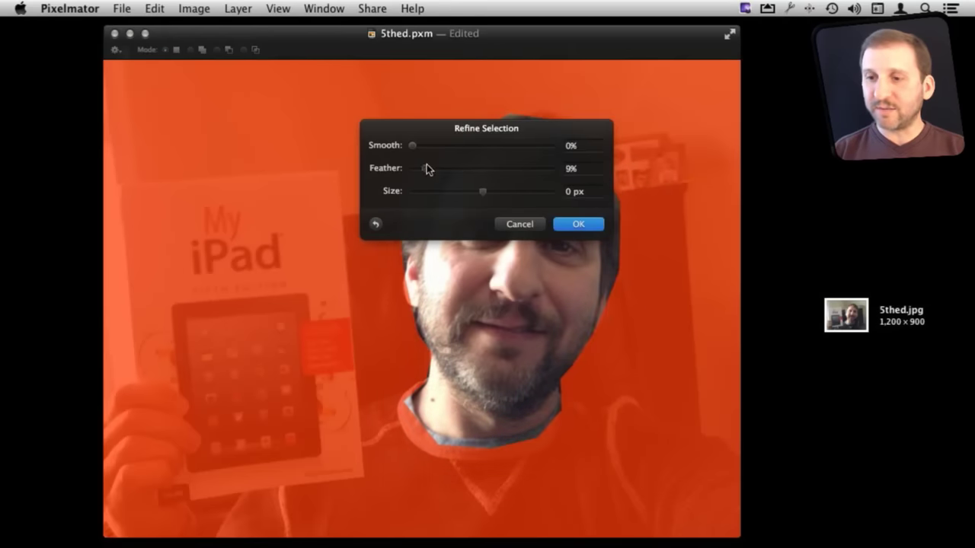
{"action": "mouse_move", "coordinate": [479, 194]}
{"action": "left_mouse_down"}
{"action": "mouse_move", "coordinate": [537, 196]}
{"action": "mouse_move", "coordinate": [469, 192]}
{"action": "mouse_move", "coordinate": [478, 197]}
{"action": "left_mouse_up"}
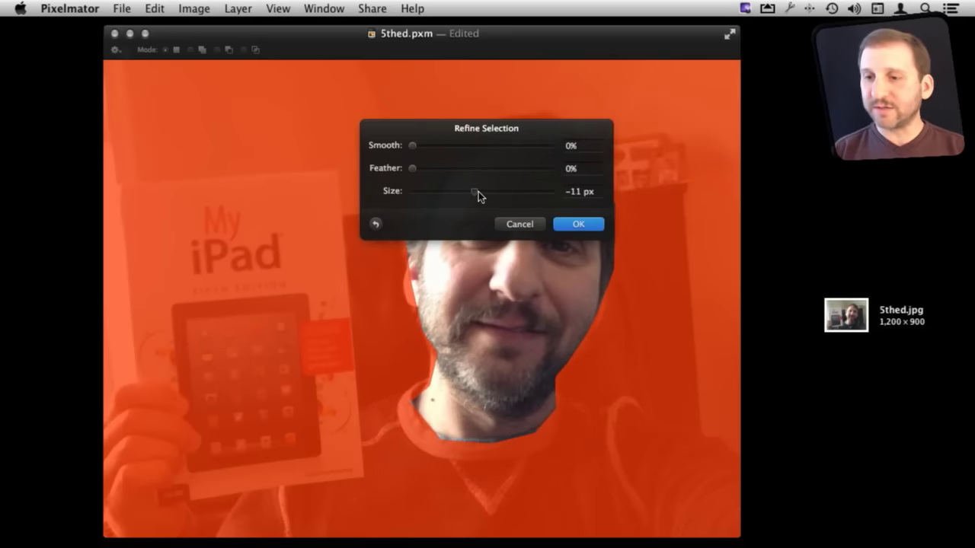
{"action": "left_click_drag", "start_coordinate": [412, 169], "coordinate": [438, 150]}
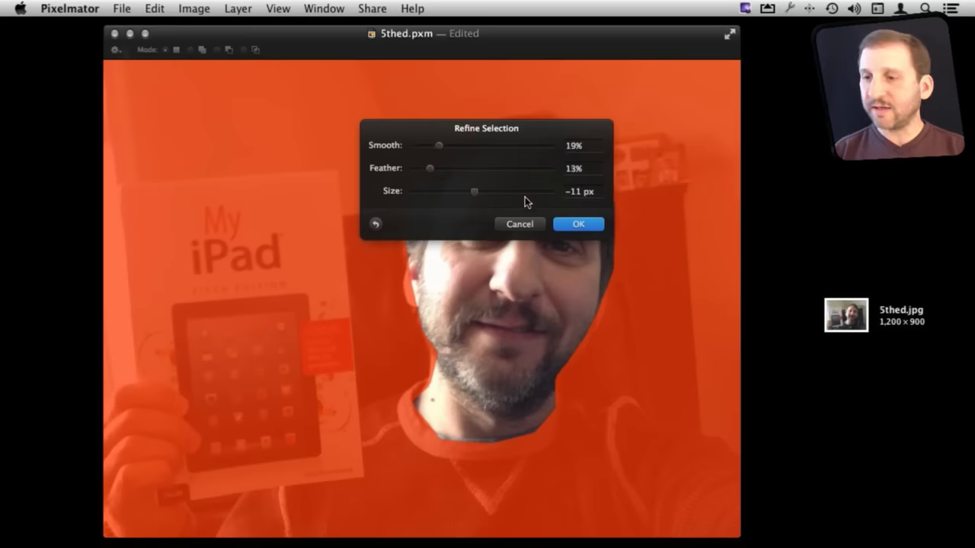
{"action": "left_click", "coordinate": [578, 224]}
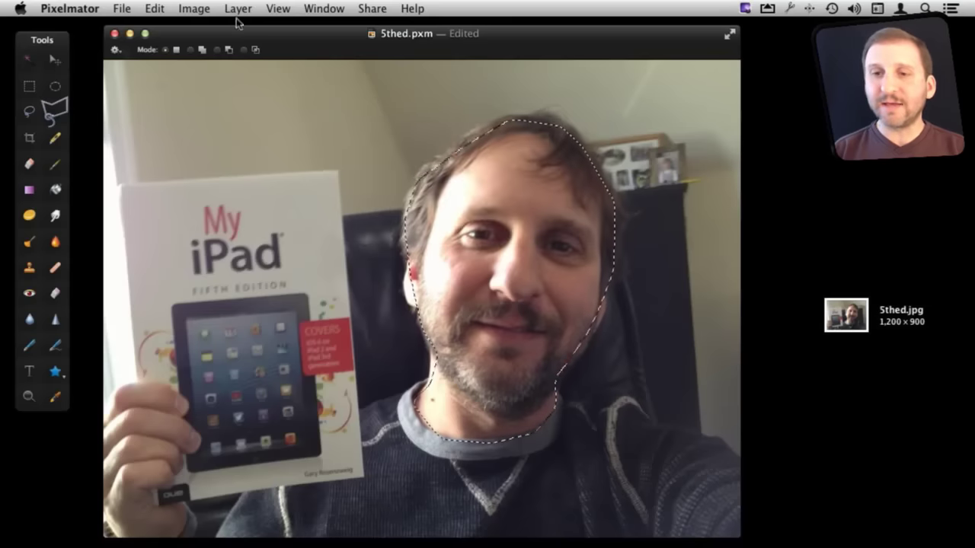
Invert the refined head selection, delete the background around the head, and deselect everything.
{"action": "left_click", "coordinate": [194, 8]}
{"action": "mouse_move", "coordinate": [154, 9]}
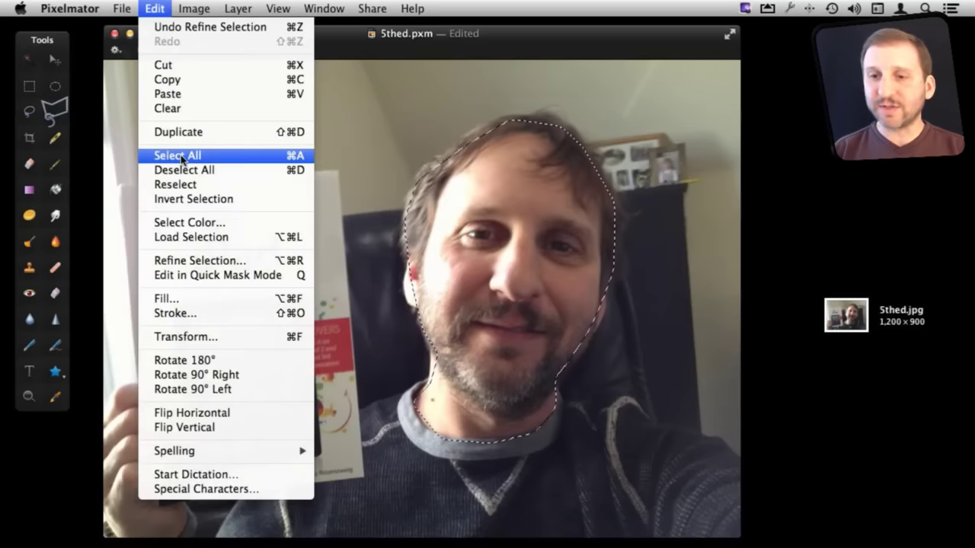
{"action": "left_click", "coordinate": [185, 200]}
{"action": "key", "text": "BackSpace"}
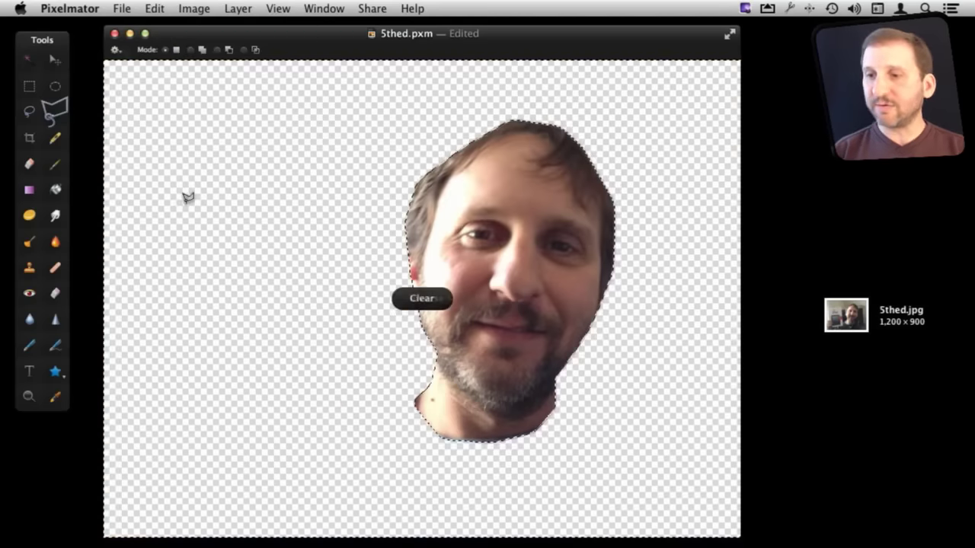
{"action": "key", "text": "super+d"}
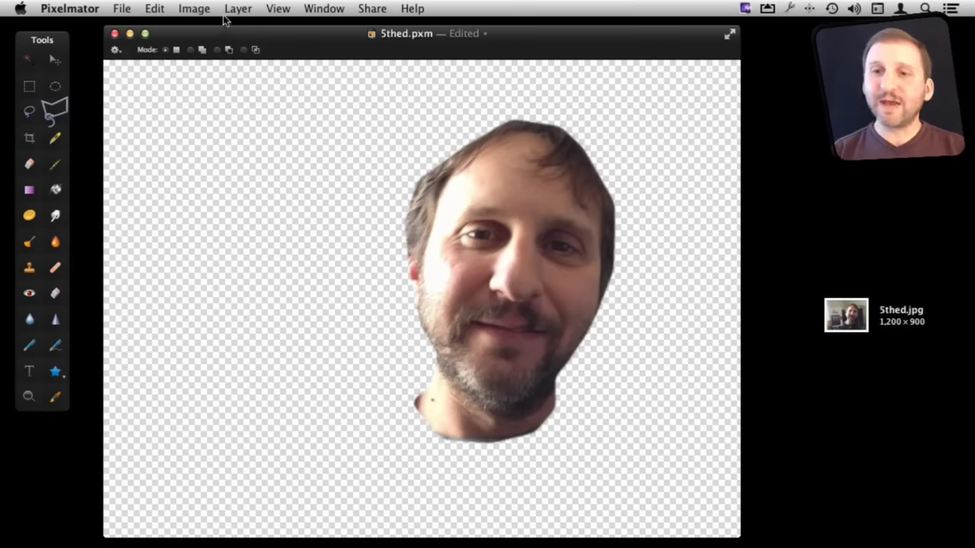
Trim the transparent pixels from all four sides of the image.
{"action": "left_click", "coordinate": [194, 9]}
{"action": "left_click", "coordinate": [225, 49]}
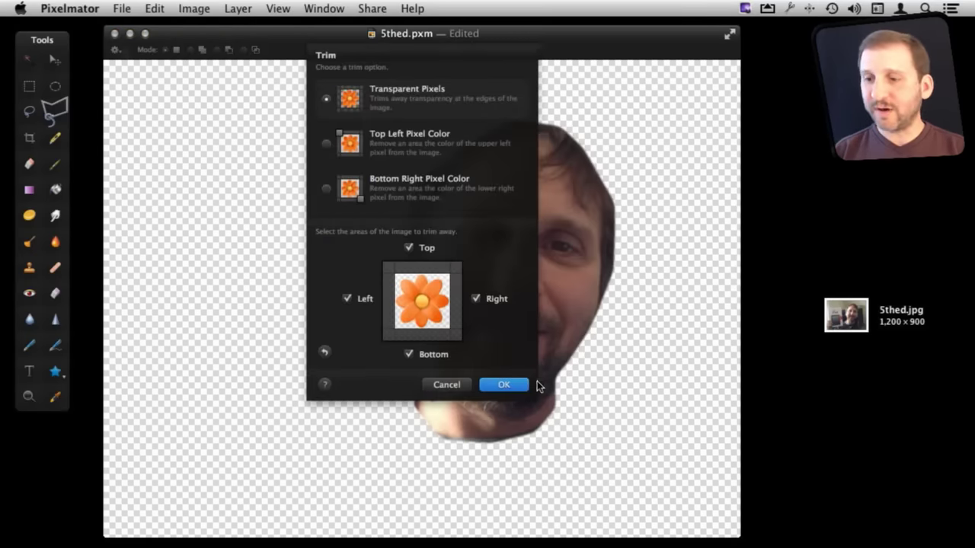
{"action": "left_click", "coordinate": [500, 384]}
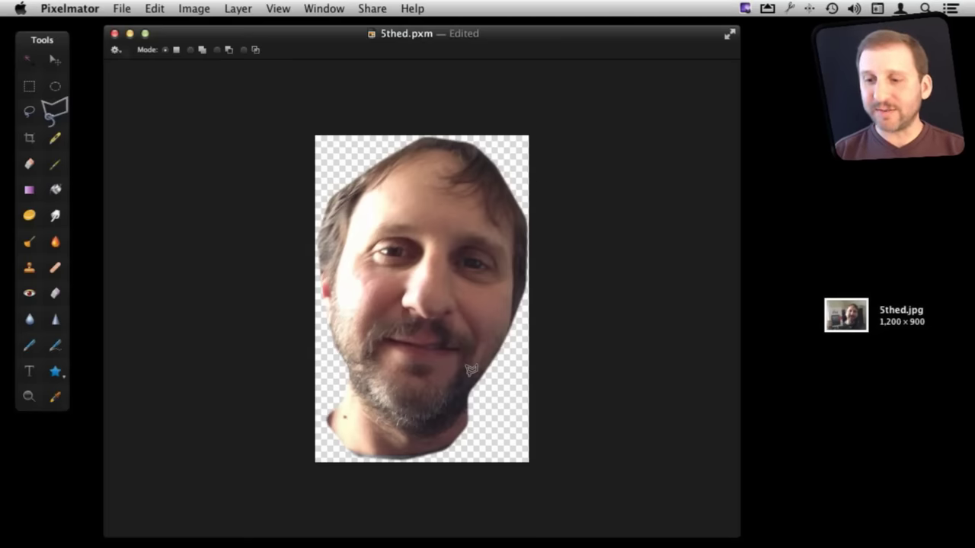
Undo the trim, background removal and head selection to return to the full photo.
{"action": "key", "text": "super+z"}
{"action": "key", "text": "super+z"}
{"action": "key", "text": "super+z"}
{"action": "key", "text": "super+z"}
{"action": "key", "text": "super+z"}
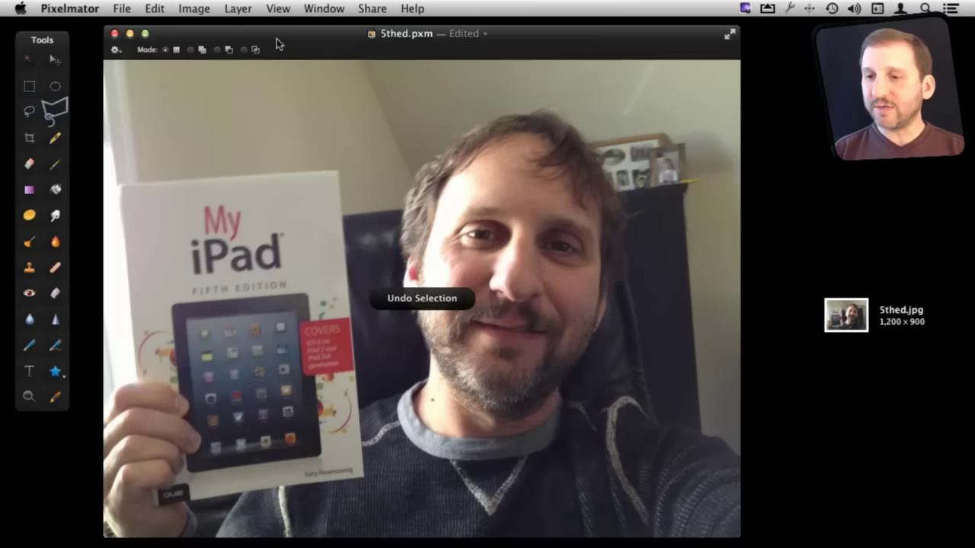
Crop the photo around the man's head and shoulders to about 703 × 729 pixels, deleting the area outside.
{"action": "left_click", "coordinate": [31, 139]}
{"action": "left_click_drag", "start_coordinate": [327, 95], "coordinate": [700, 480]}
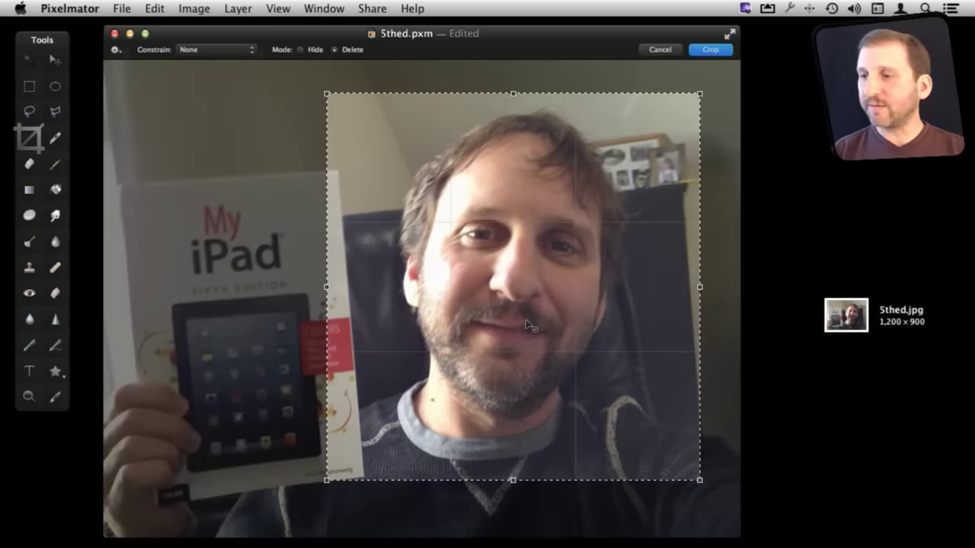
{"action": "left_click", "coordinate": [703, 54]}
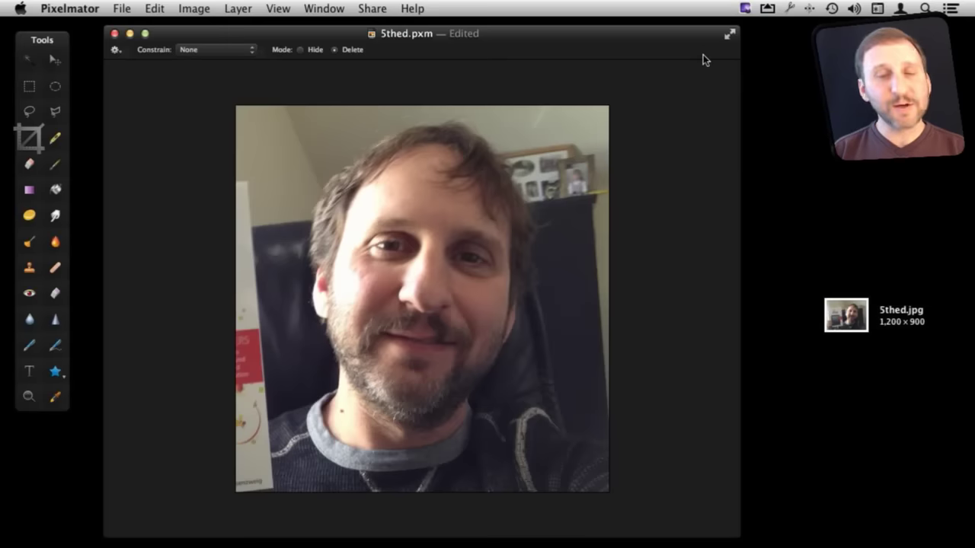
Try a JPEG export at 60% quality to check its file size, then cancel the export.
{"action": "left_click", "coordinate": [122, 9]}
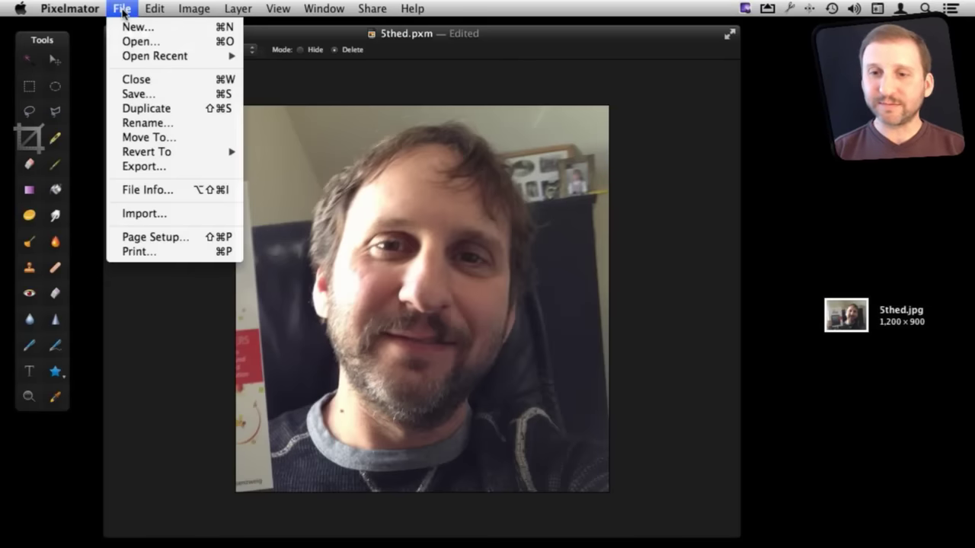
{"action": "left_click", "coordinate": [153, 165]}
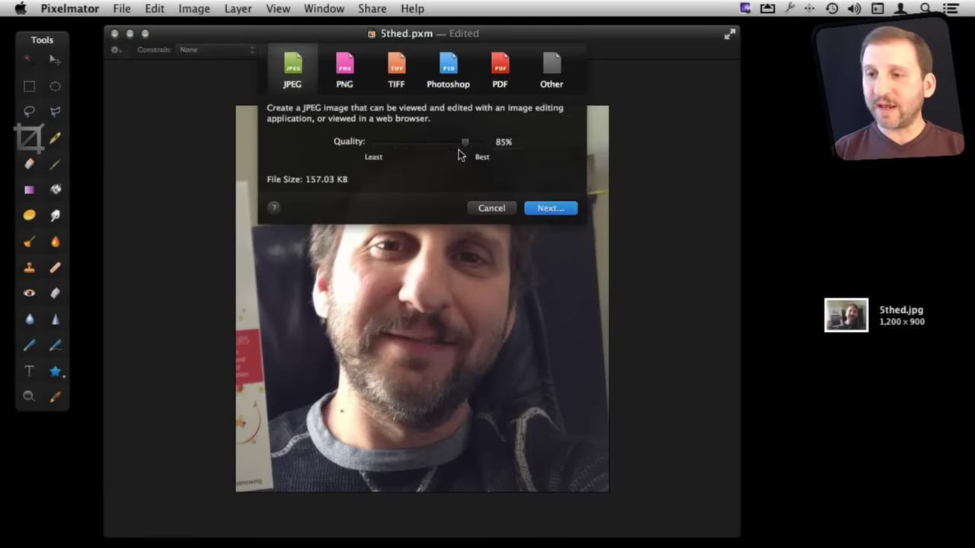
{"action": "left_click_drag", "start_coordinate": [469, 142], "coordinate": [441, 145]}
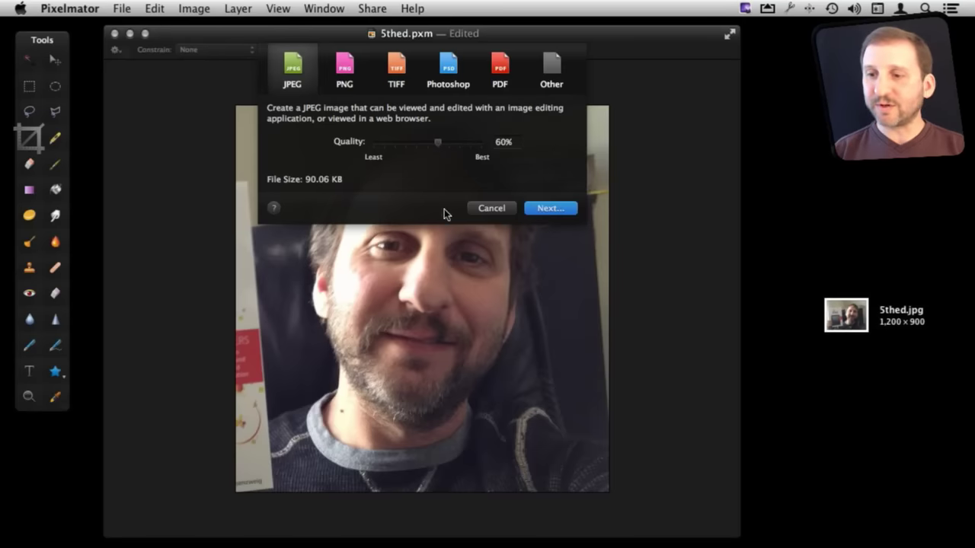
{"action": "left_click", "coordinate": [488, 208]}
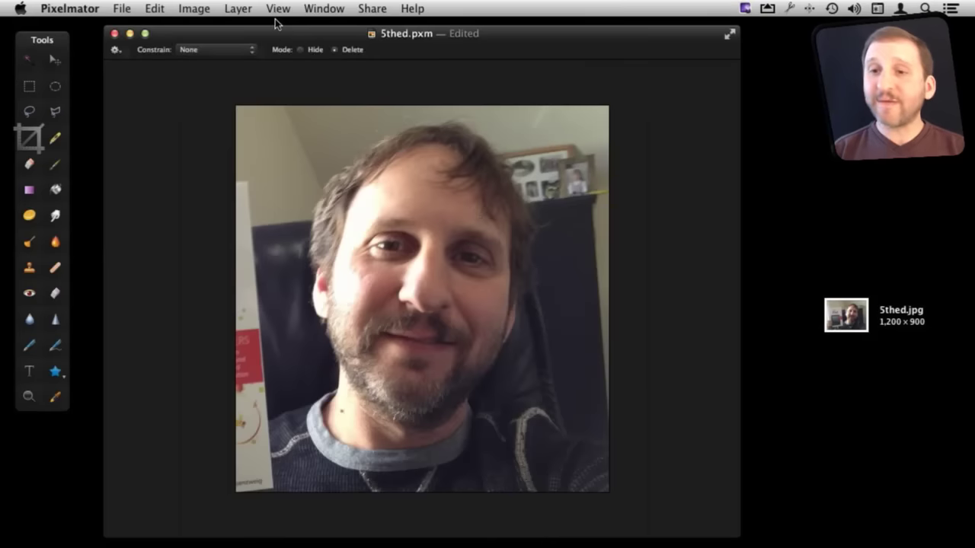
Resize the cropped image proportionally to a width of 300 pixels, with resampling on.
{"action": "left_click", "coordinate": [195, 8]}
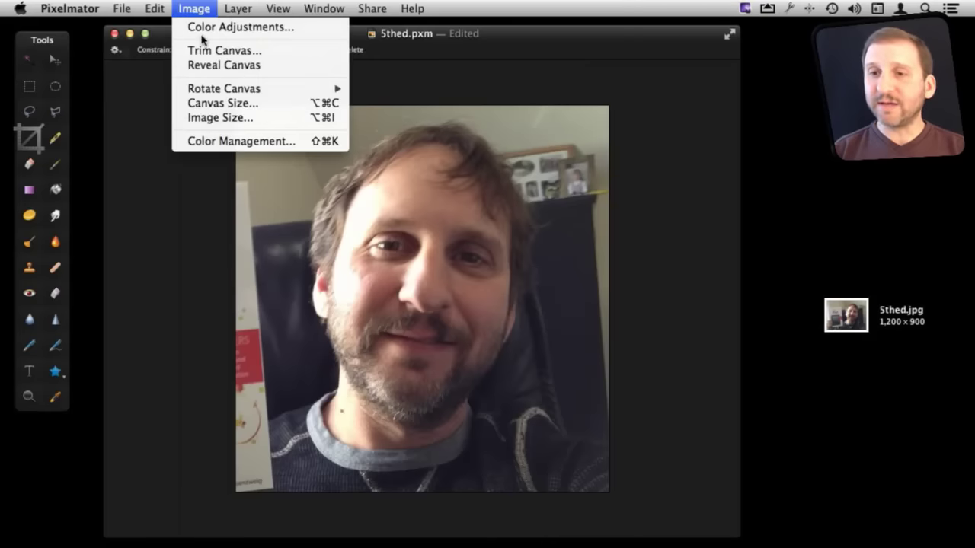
{"action": "left_click", "coordinate": [221, 117]}
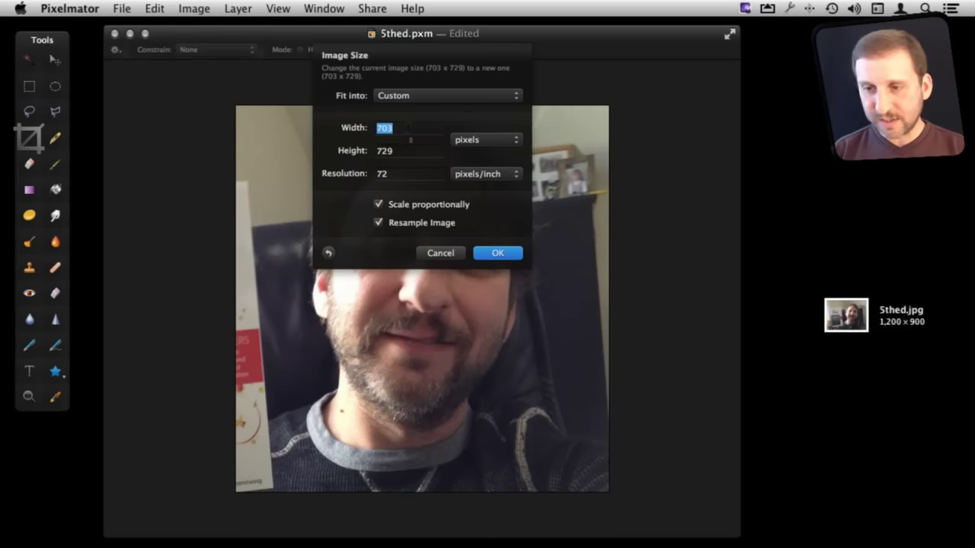
{"action": "type", "text": "300"}
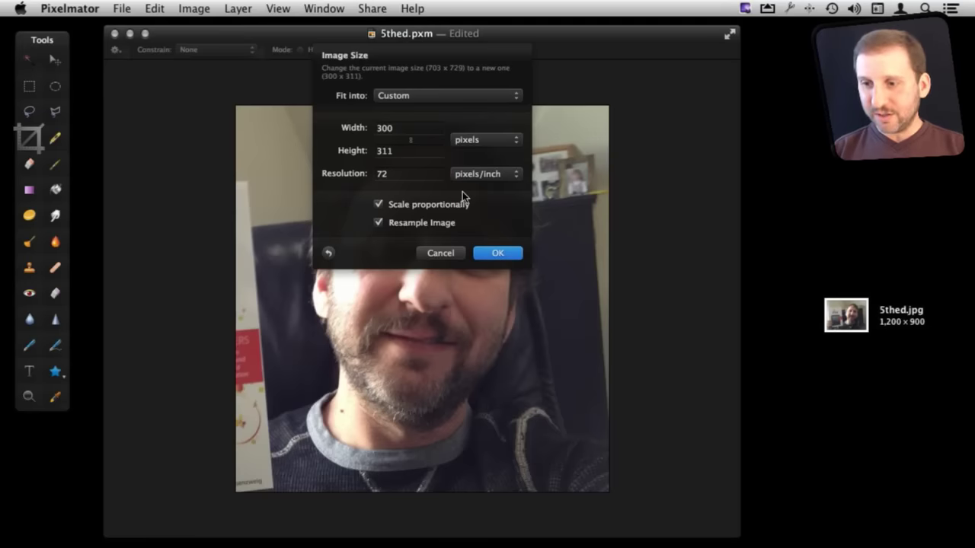
{"action": "left_click", "coordinate": [496, 254]}
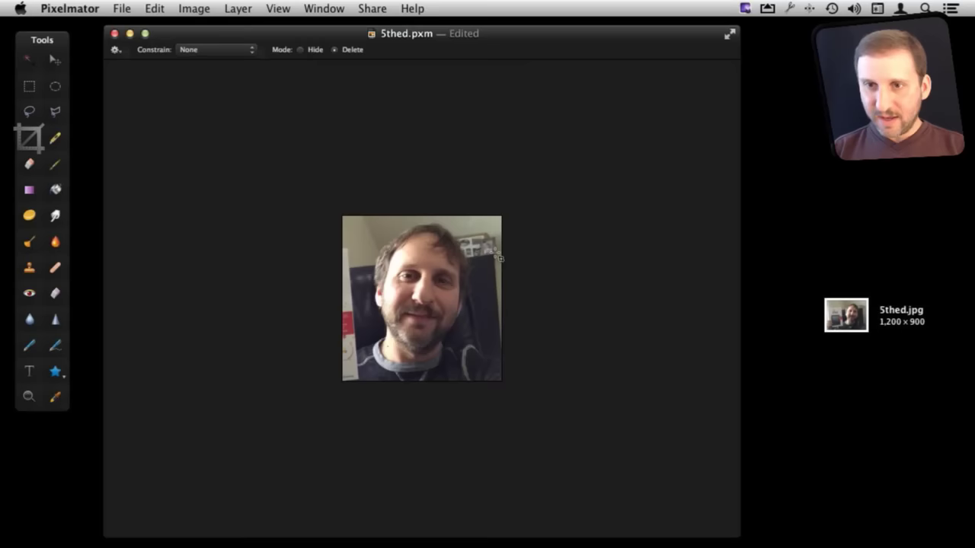
Export the resized image to the Desktop as a 73% quality JPEG named 5thed-small.jpg.
{"action": "left_click", "coordinate": [122, 8]}
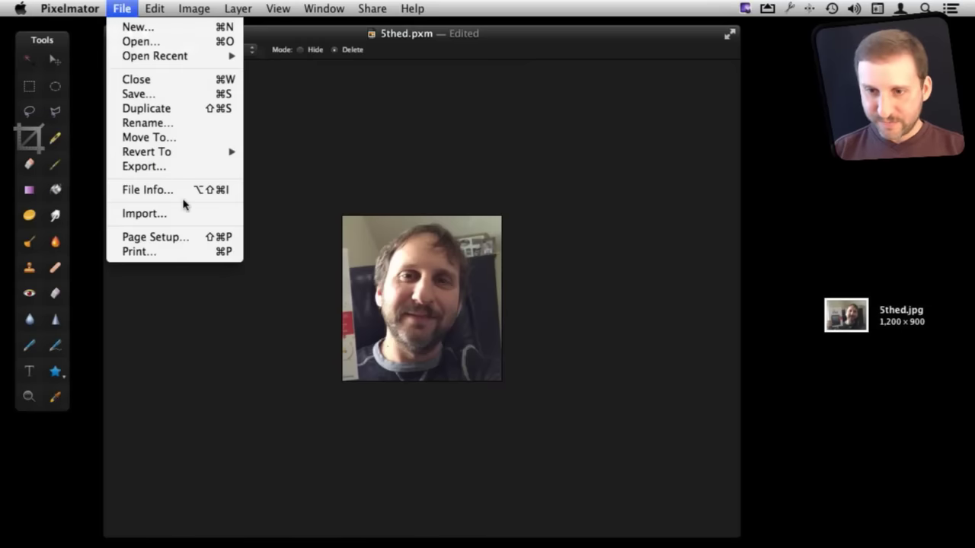
{"action": "left_click", "coordinate": [185, 164]}
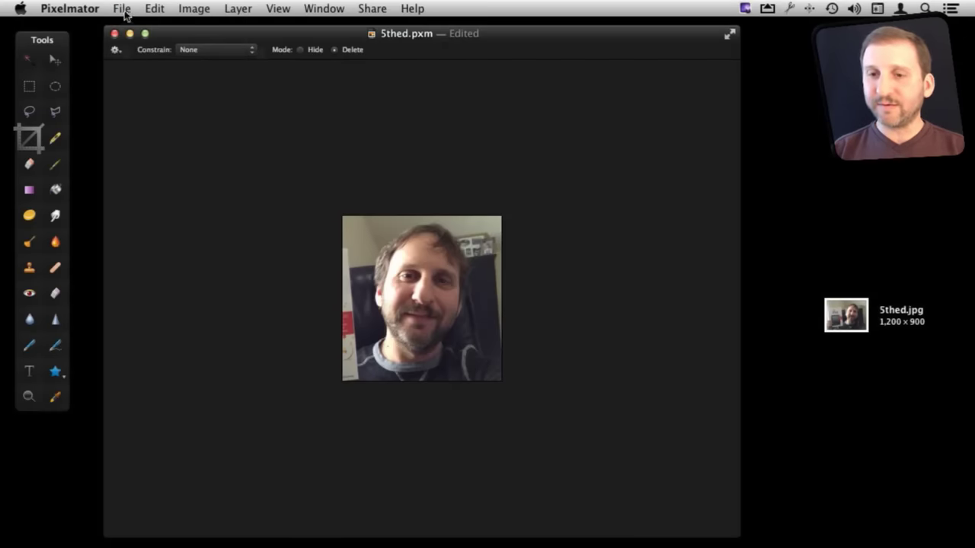
{"action": "left_click", "coordinate": [122, 8]}
{"action": "left_click", "coordinate": [160, 166]}
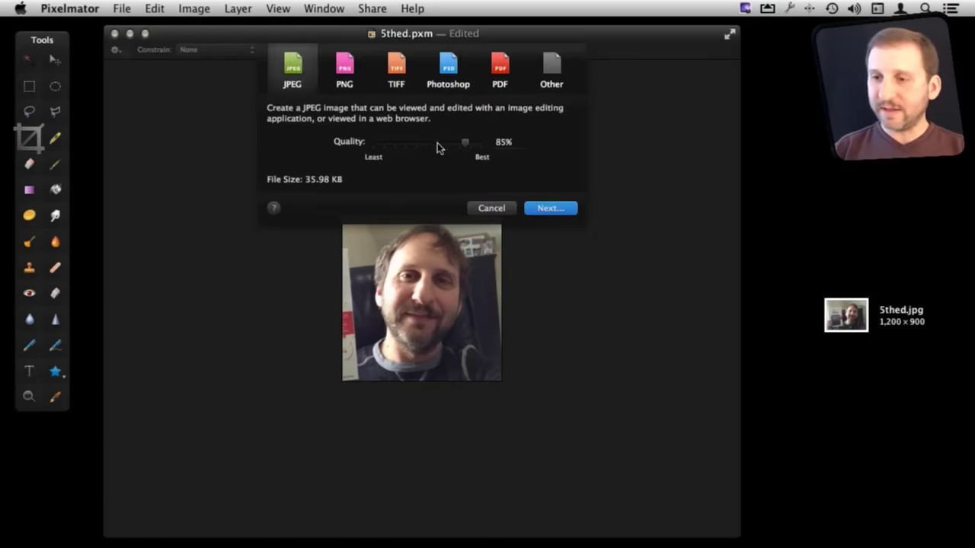
{"action": "left_click_drag", "start_coordinate": [466, 144], "coordinate": [453, 149]}
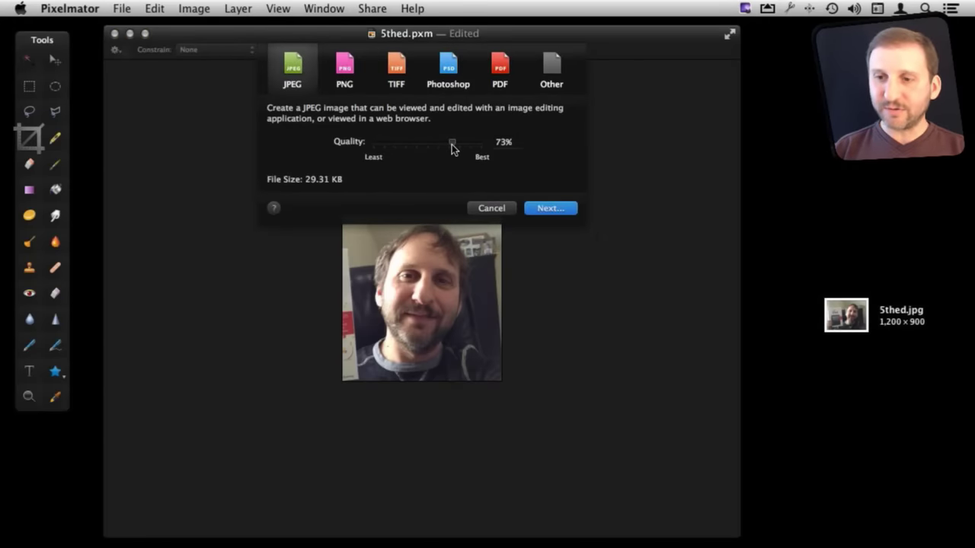
{"action": "left_click", "coordinate": [554, 208]}
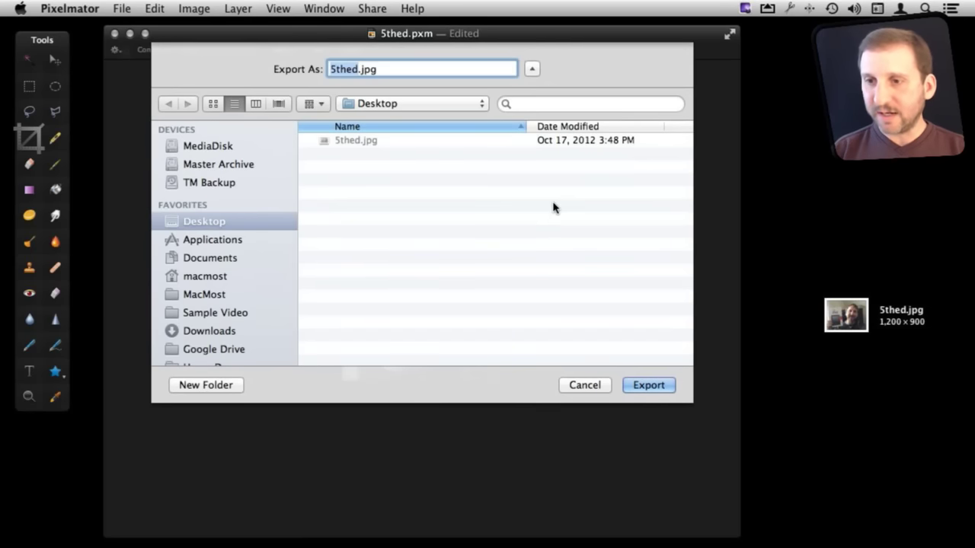
{"action": "key", "text": "Right"}
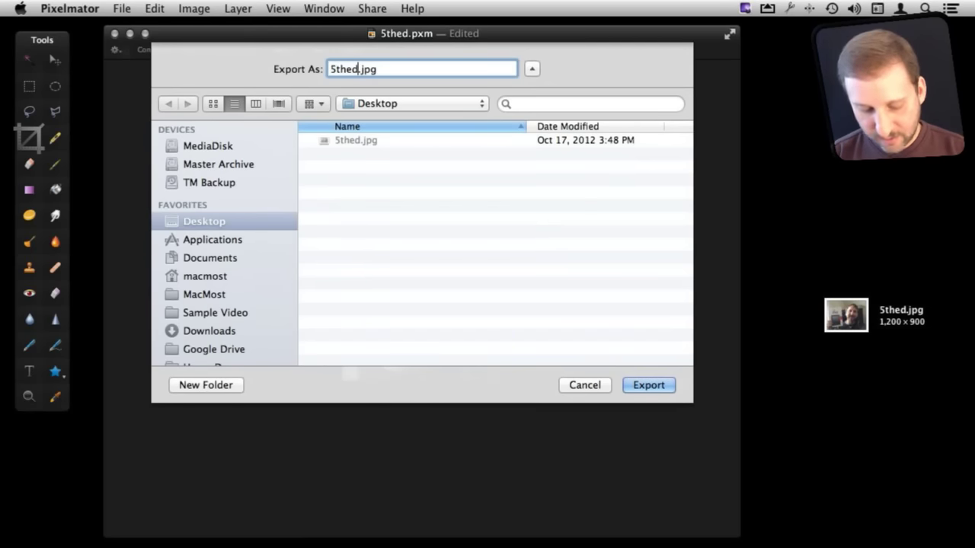
{"action": "type", "text": "-small"}
{"action": "key", "text": "Return"}
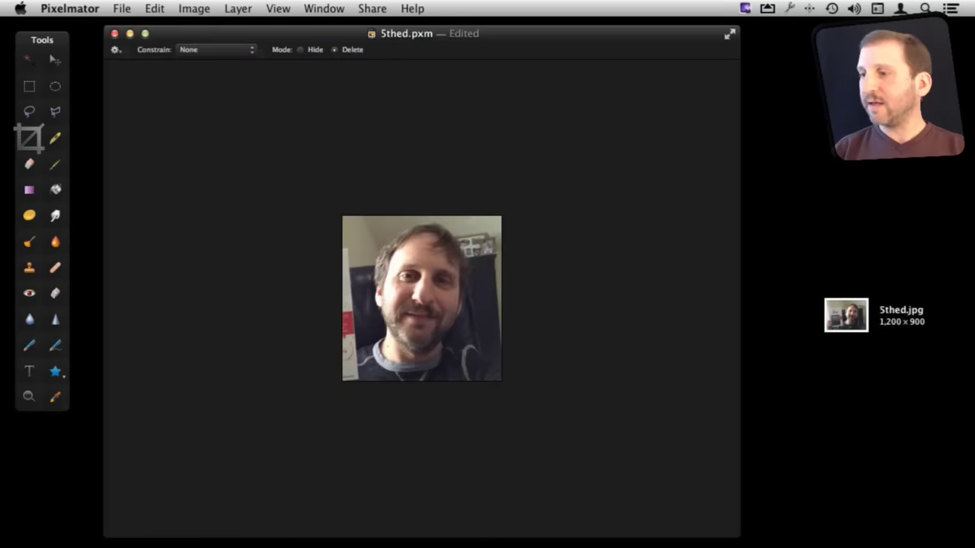
Switch to Finder, place the exported 5thed-small.jpg below 5thed.jpg on the desktop, and preview it with Quick Look.
{"action": "left_click_drag", "start_coordinate": [822, 286], "coordinate": [792, 384]}
{"action": "key", "text": "space"}
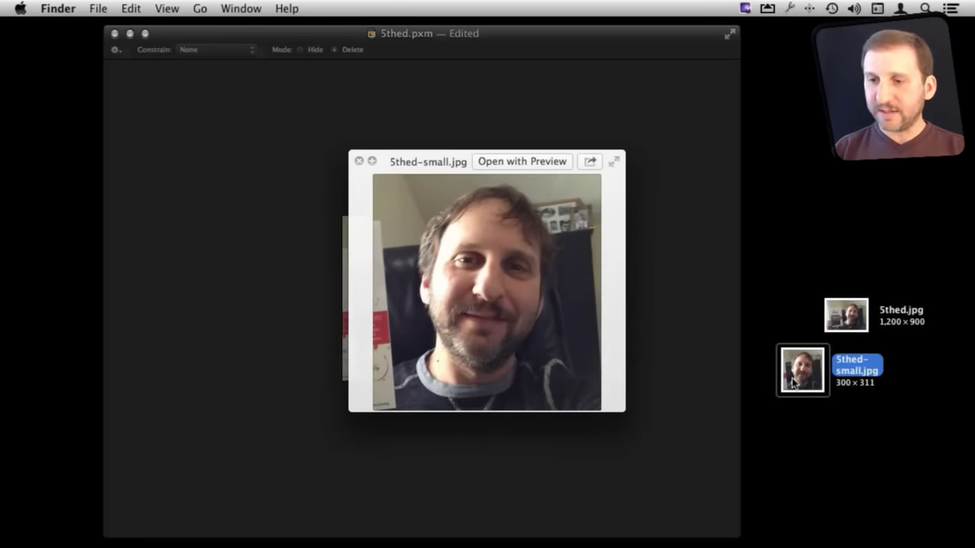